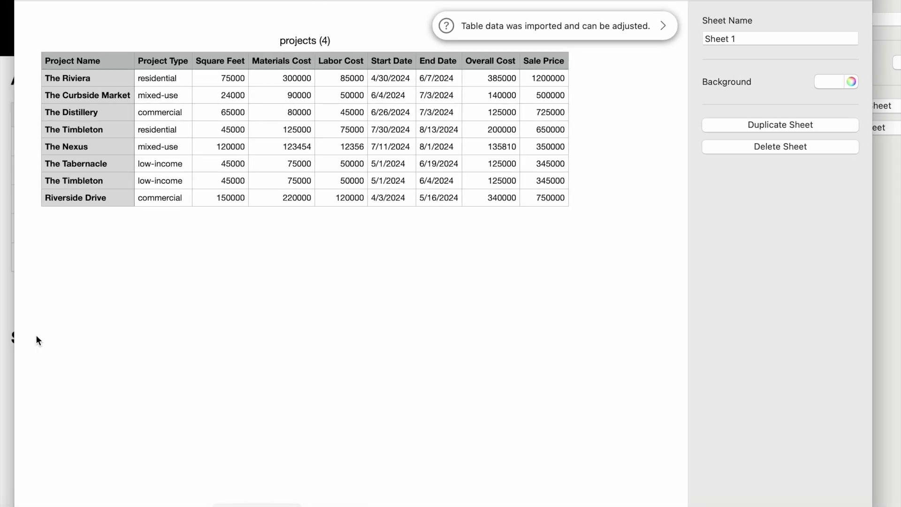
Switch back to the ConstructIT page and start a new project entry named "Towers by the Bay"
left_click(8, 52)
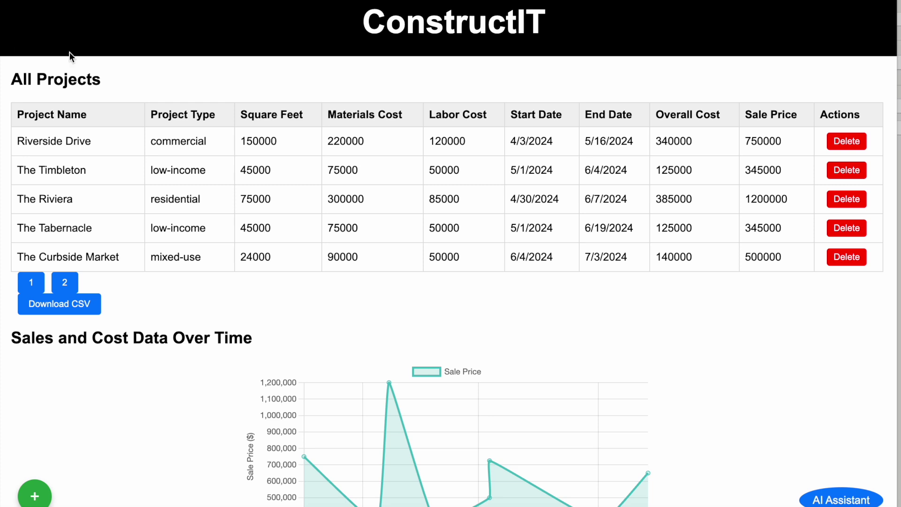
left_click(35, 498)
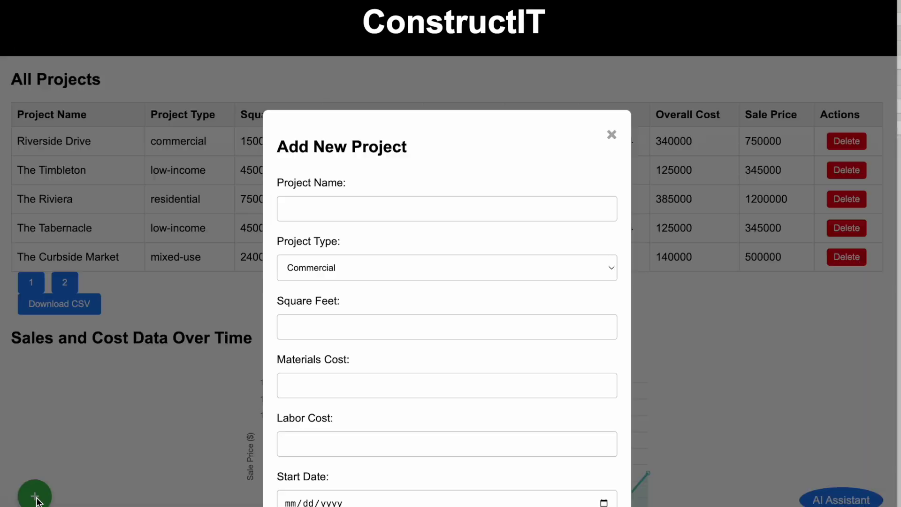
left_click(315, 209)
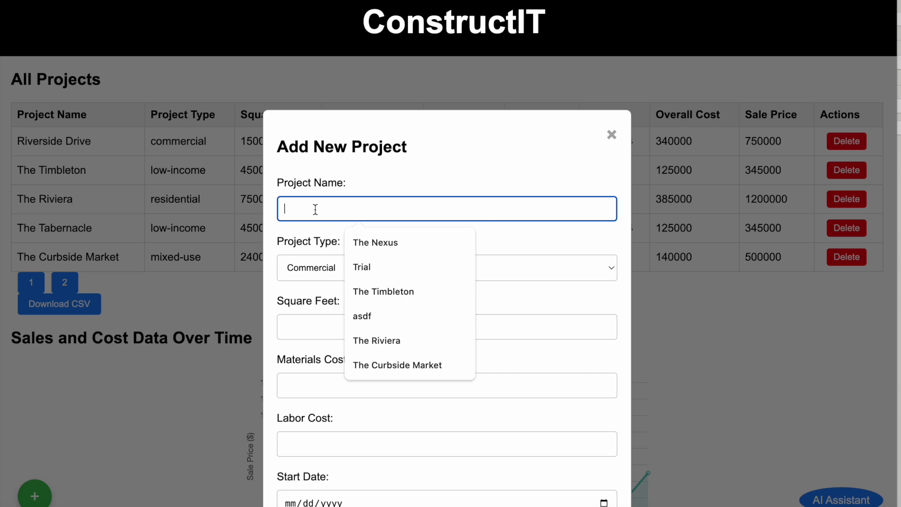
type("Towers by trhe")
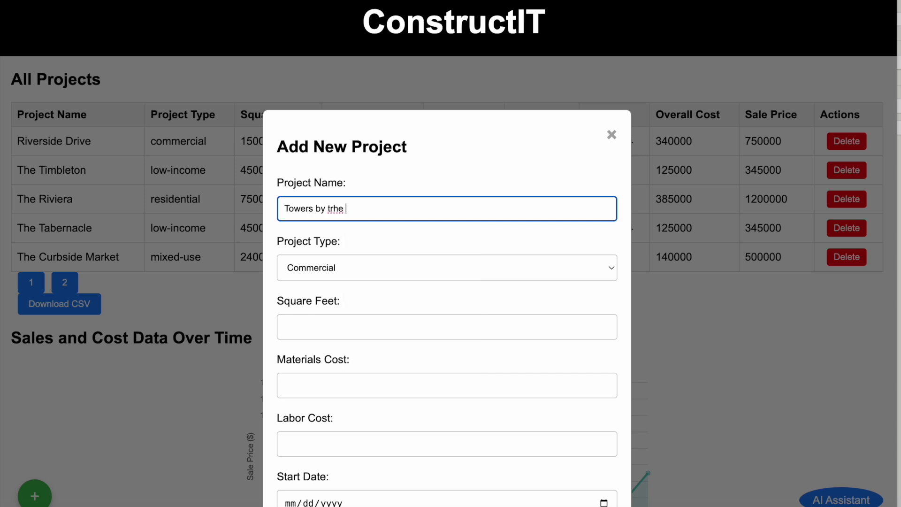
key("BackSpace")
type("he Bay")
Enter 100000 square feet, a materials cost of 125000 and a labor cost of 50000 for the new project
left_click(343, 337)
type("100000")
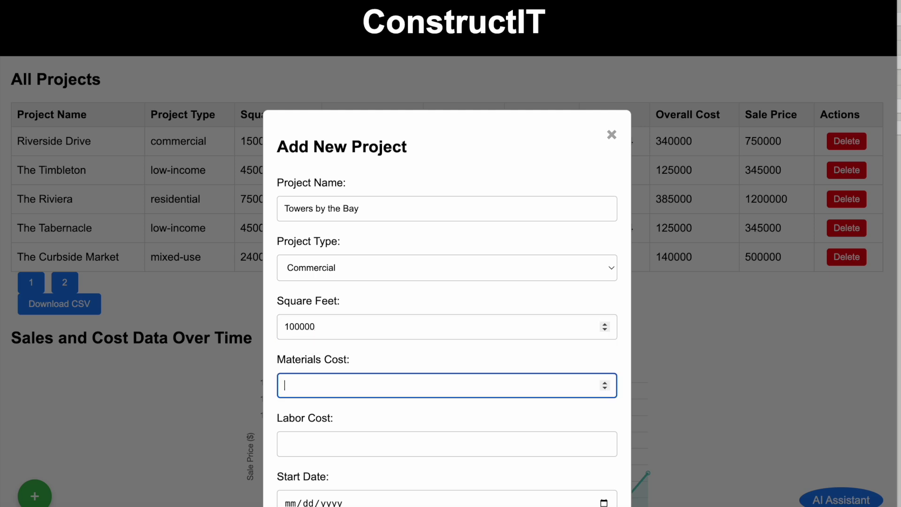
key("Tab")
type("125000")
key("Tab")
type("50000")
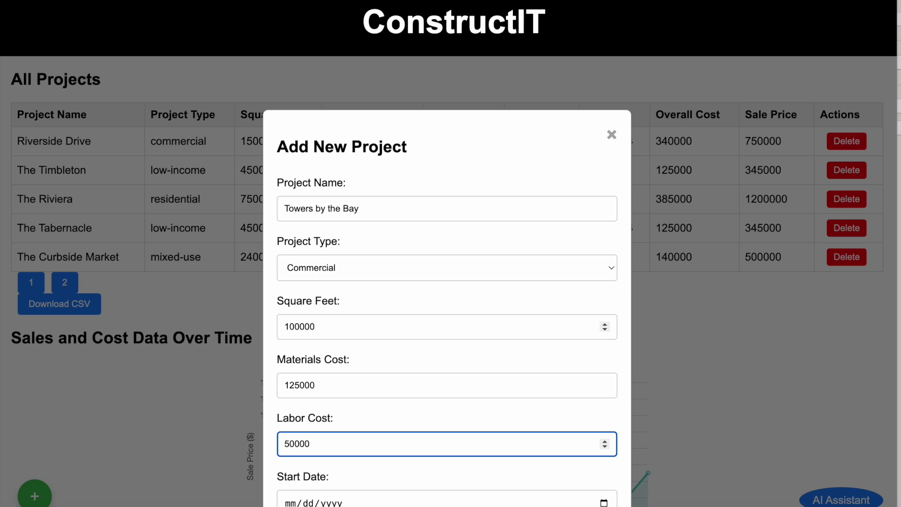
Set the project's start date to 05/02/2024 and its end date to 08/02/2024
scroll(381, 344, "down", 5)
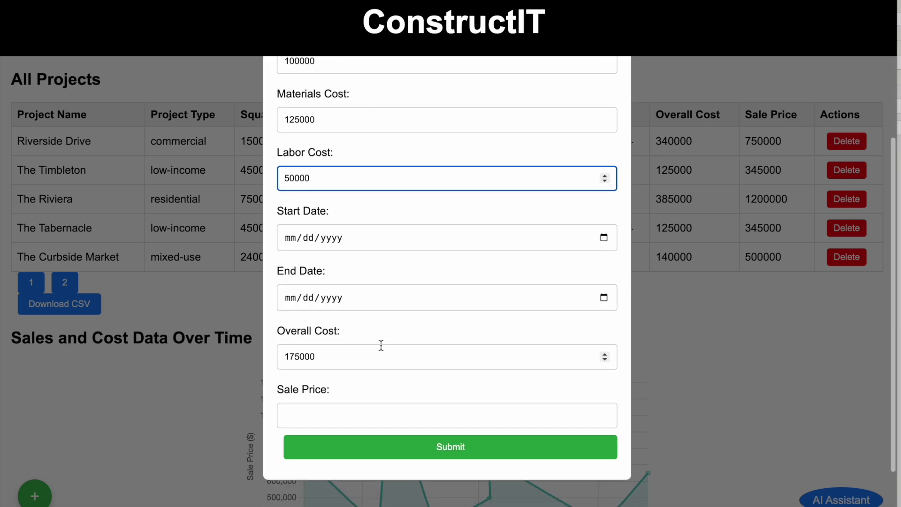
left_click(604, 237)
left_click(395, 267)
left_click(395, 267)
left_click(395, 267)
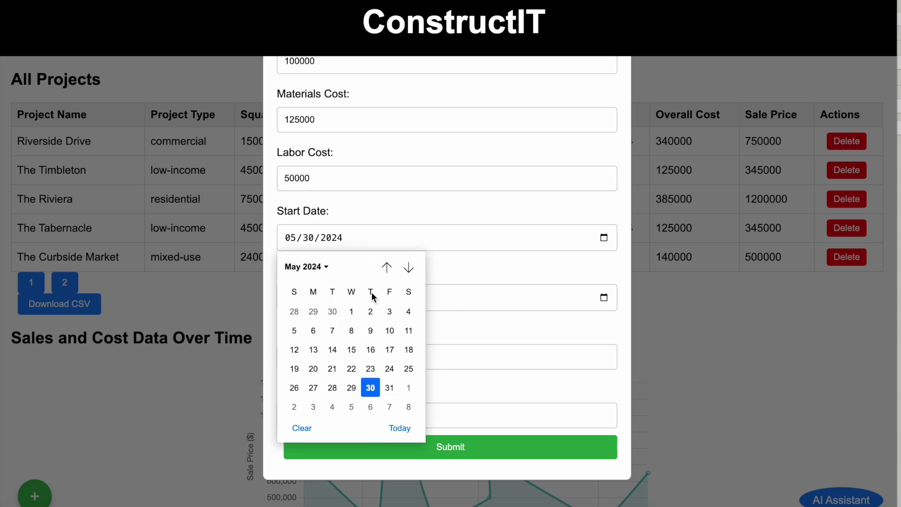
left_click(364, 315)
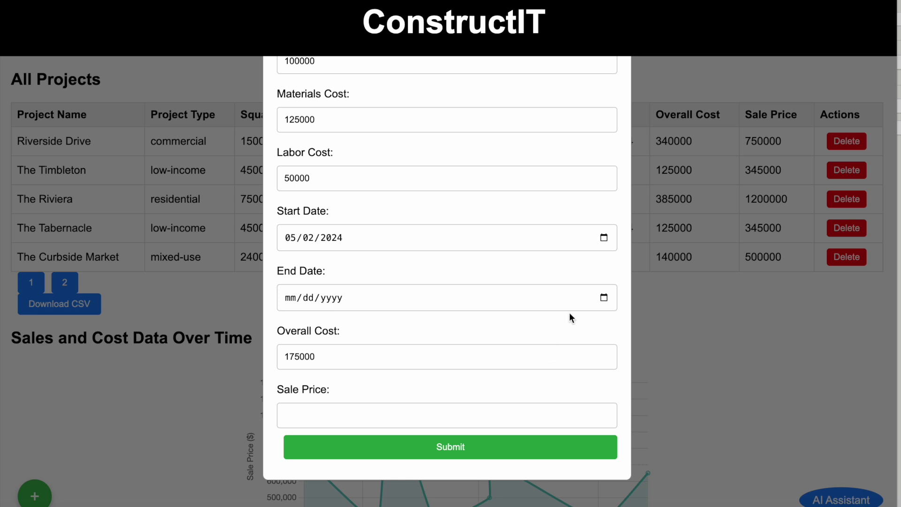
left_click(608, 298)
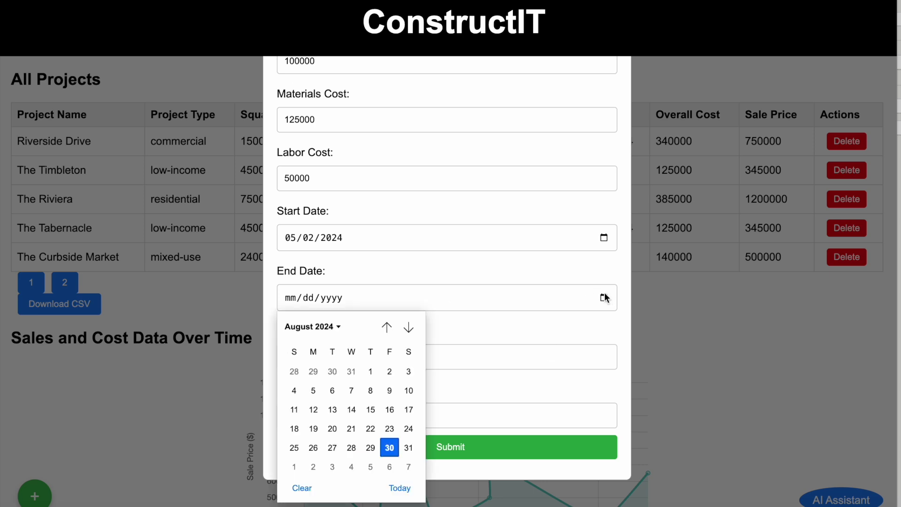
left_click(394, 365)
Set the sale price to 500000, submit the new project and close the entry form
left_click(386, 411)
type("500")
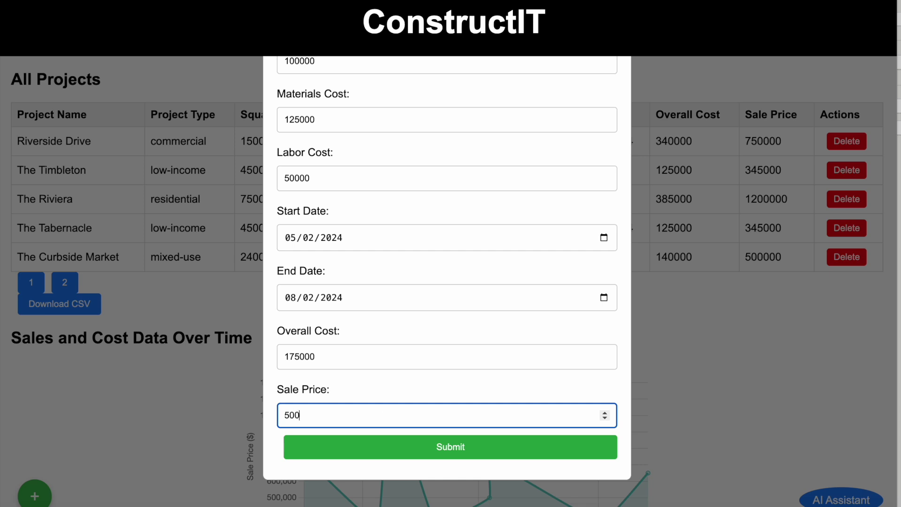
type("000")
left_click(438, 444)
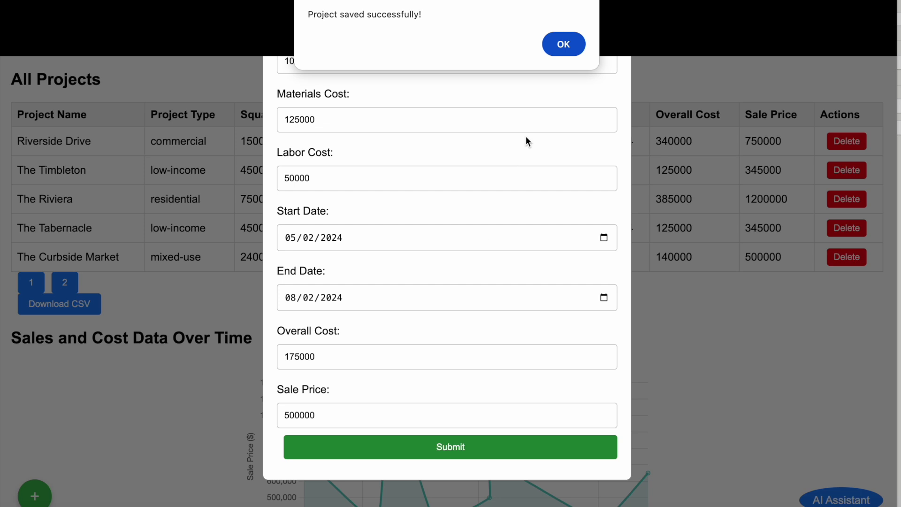
left_click(559, 51)
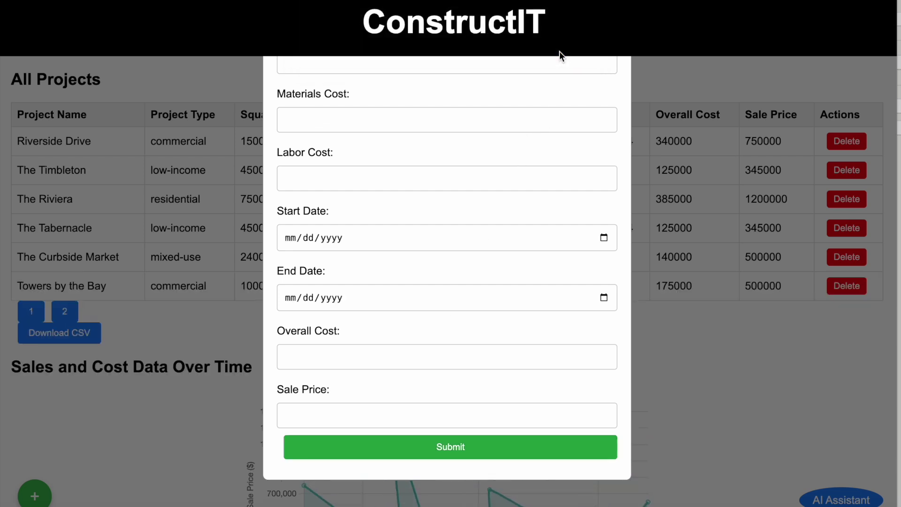
left_click(666, 166)
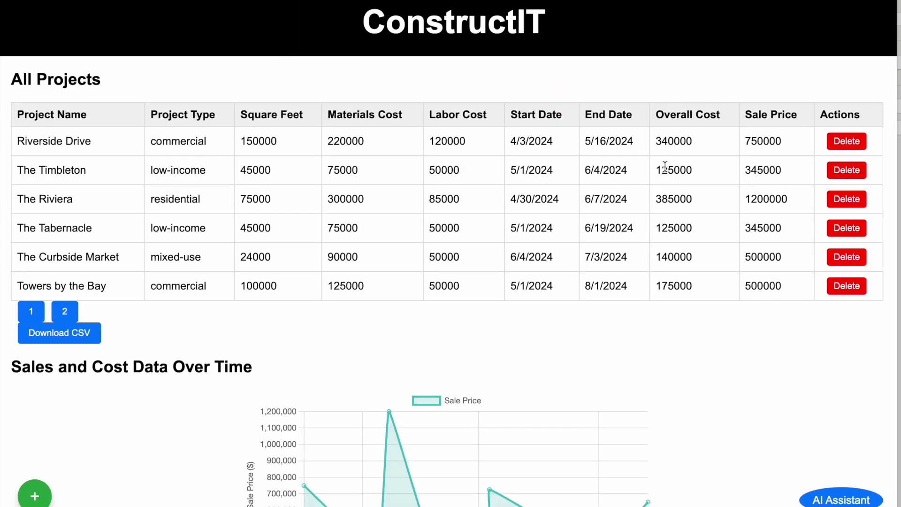
Predict the labor and material costs for a project of 100000 square feet
scroll(597, 311, "down", 2)
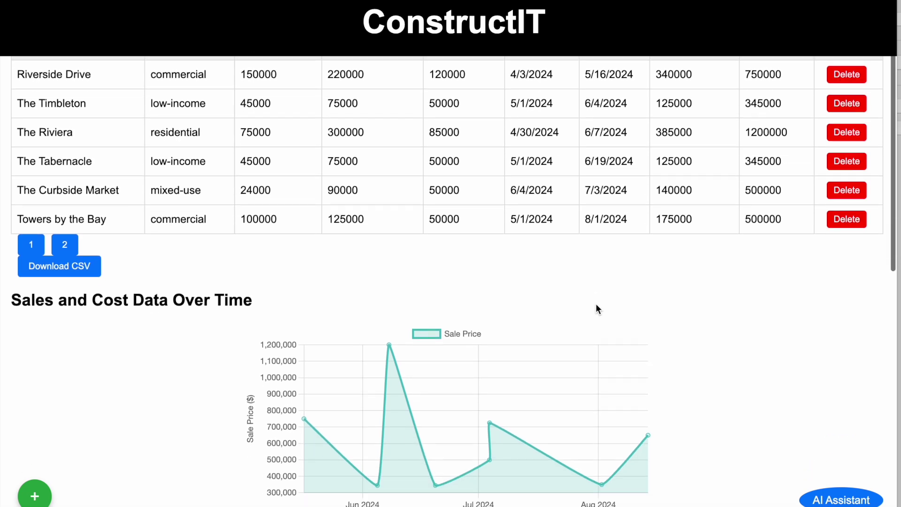
scroll(598, 309, "down", 5)
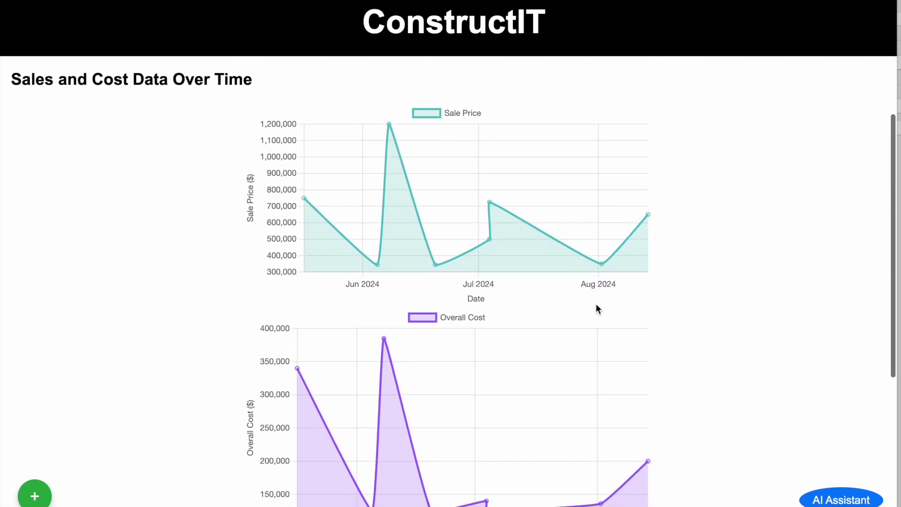
scroll(597, 309, "down", 1)
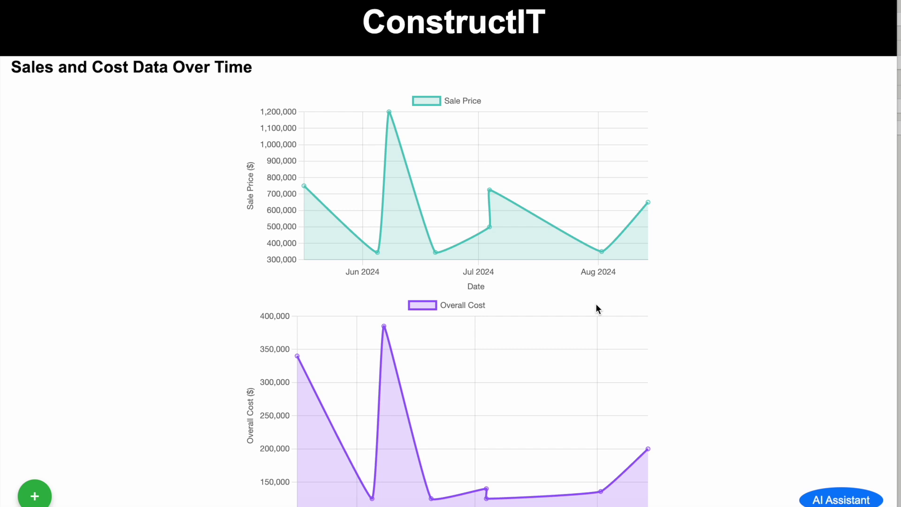
scroll(597, 305, "down", 6)
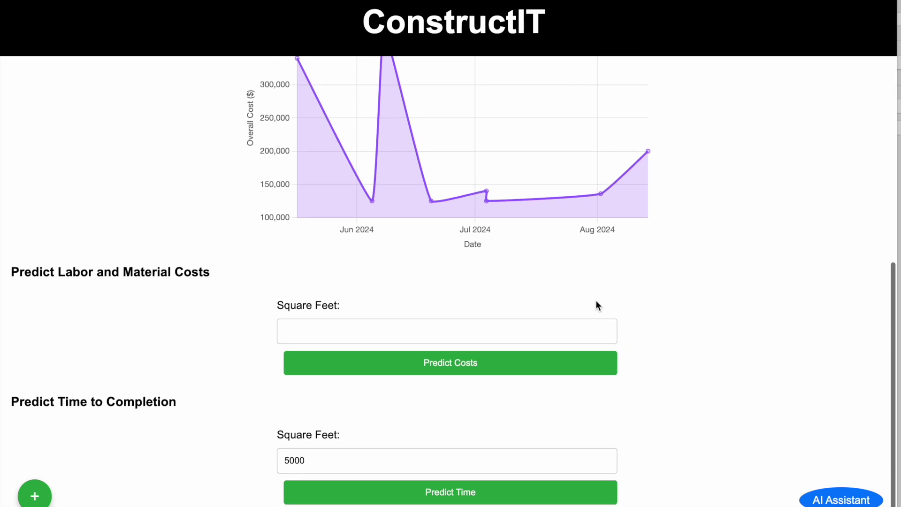
left_click(519, 333)
type("10000")
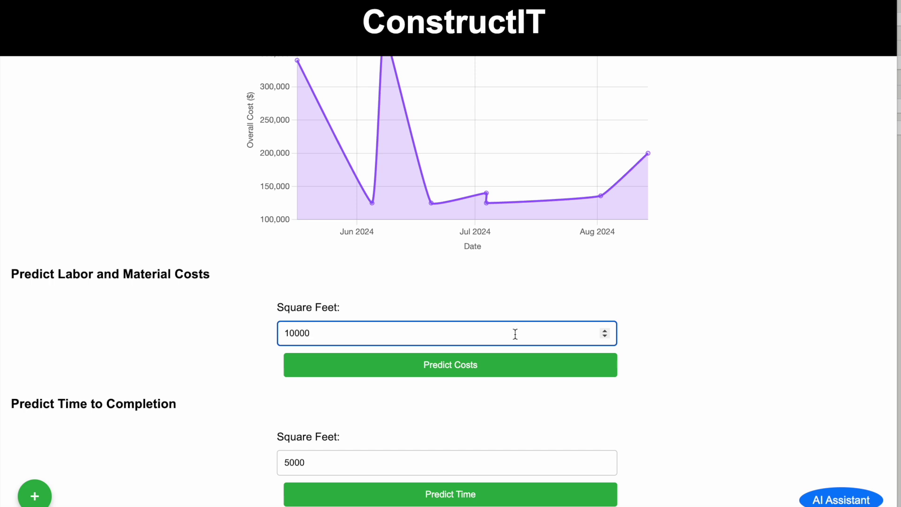
type("0")
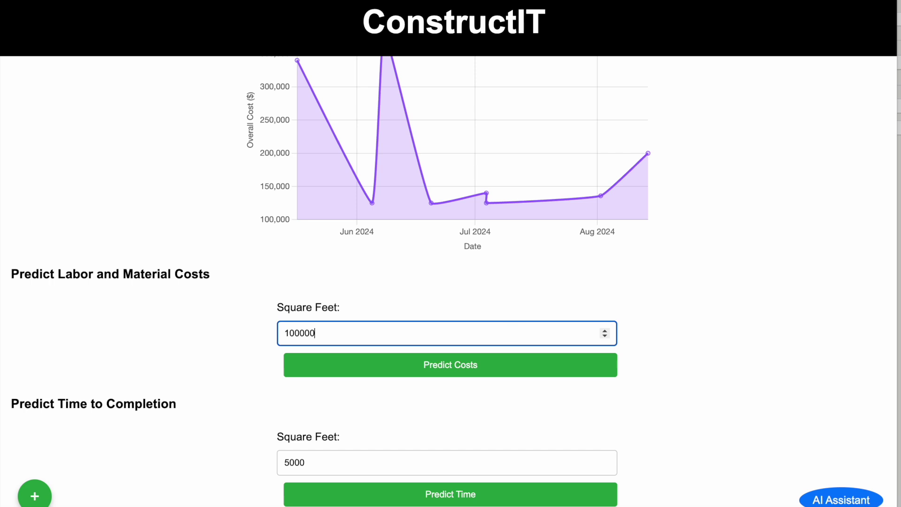
left_click(511, 365)
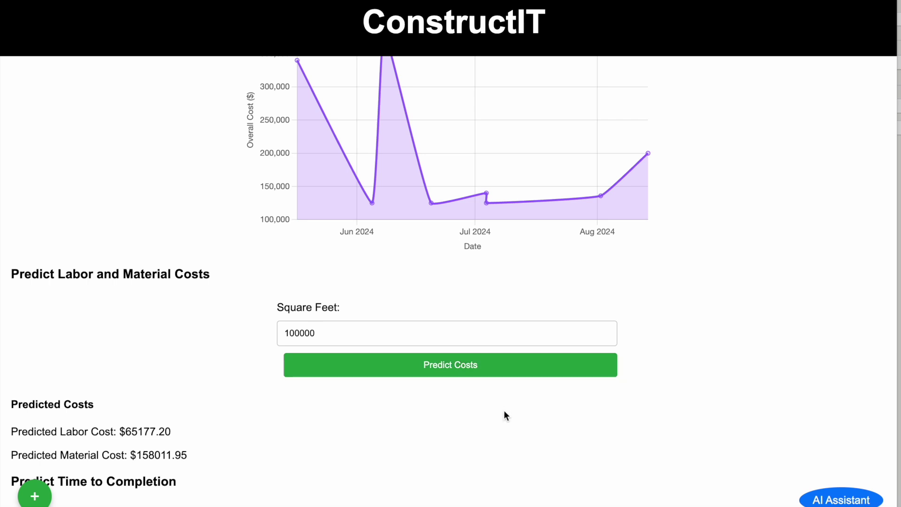
Predict the time to completion for a project of 5000 square feet
scroll(500, 425, "down", 3)
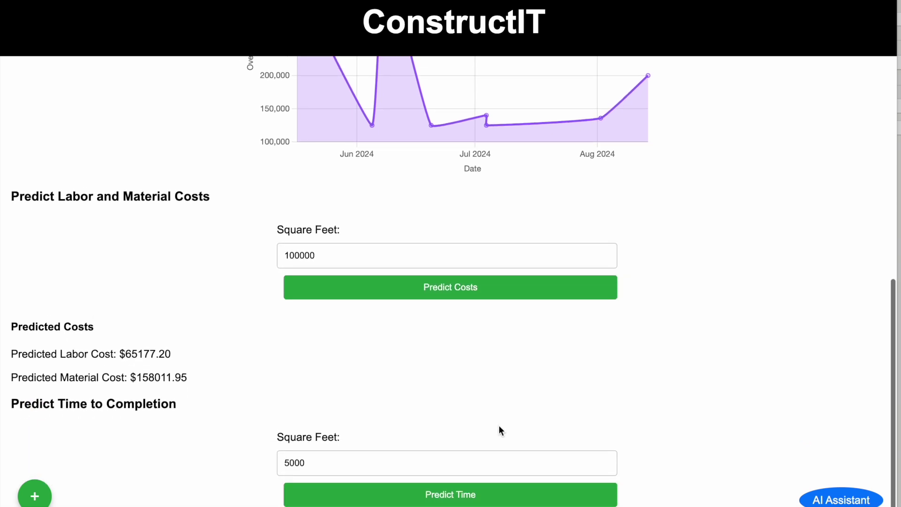
left_click(447, 461)
left_click(451, 497)
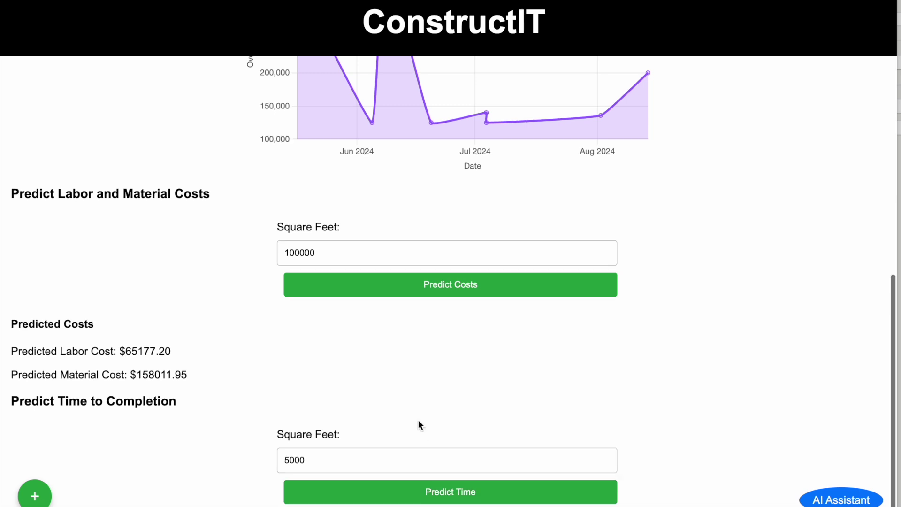
scroll(418, 420, "down", 2)
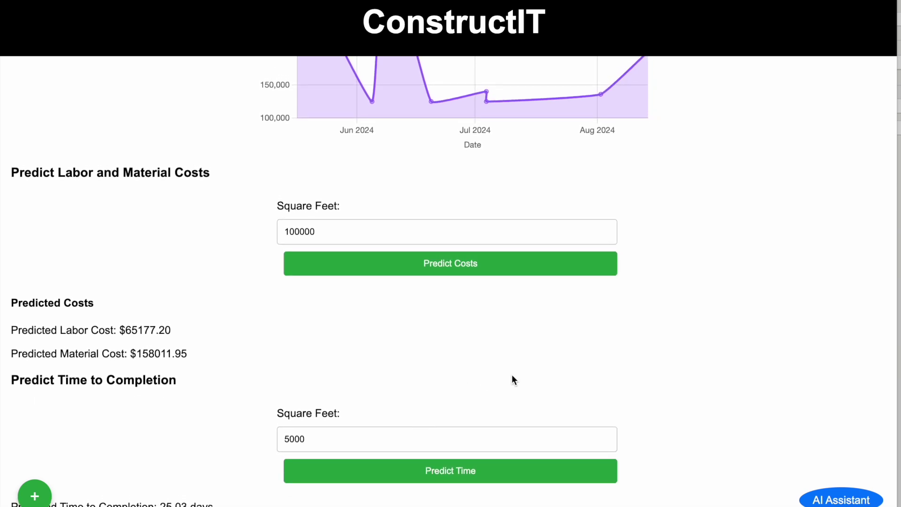
Ask the AI Assistant "What is the average square foot for all projects?"
left_click(834, 502)
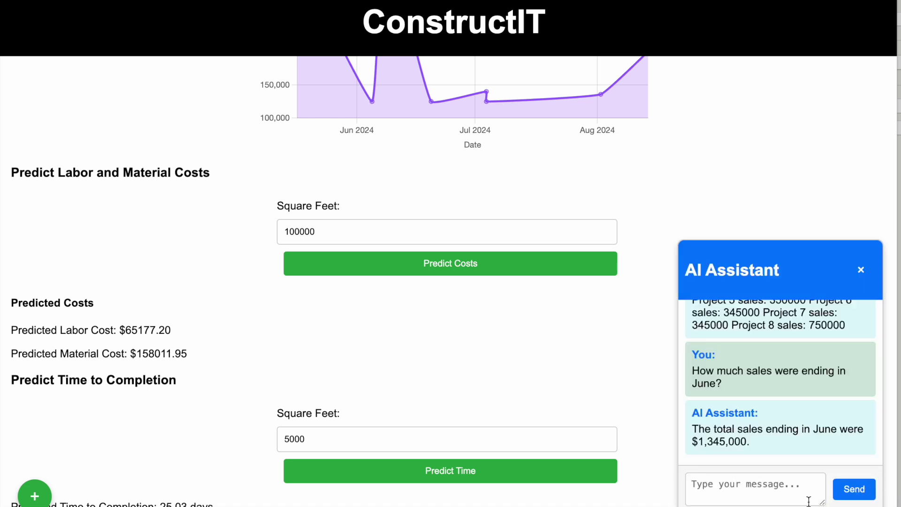
left_click(785, 495)
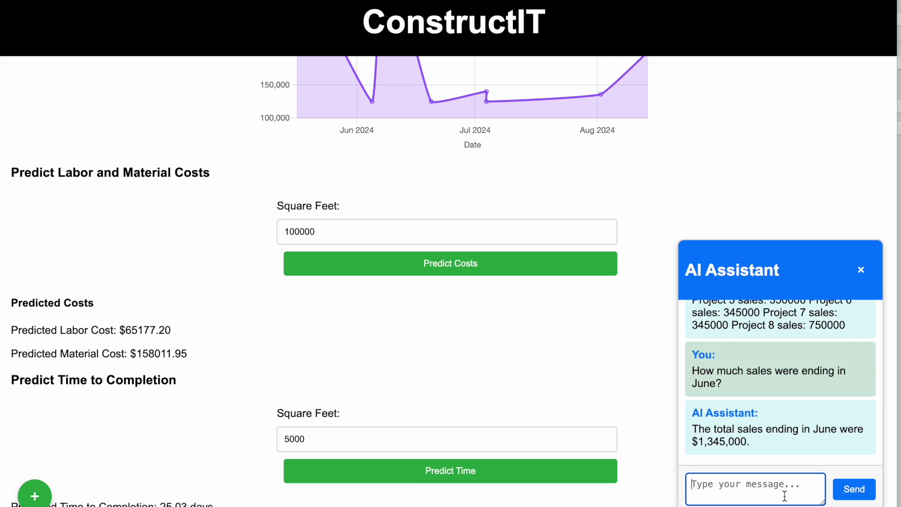
type("What is the average square foot ")
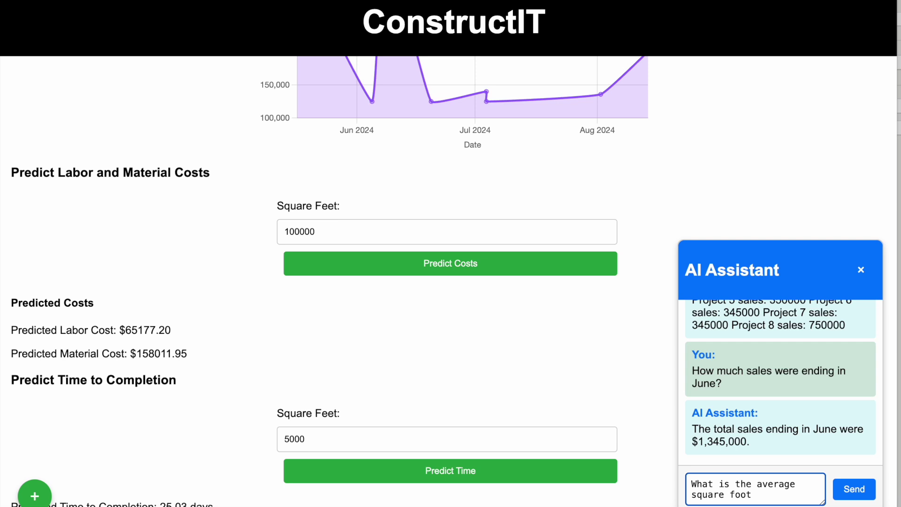
type("for all projects?")
left_click(871, 490)
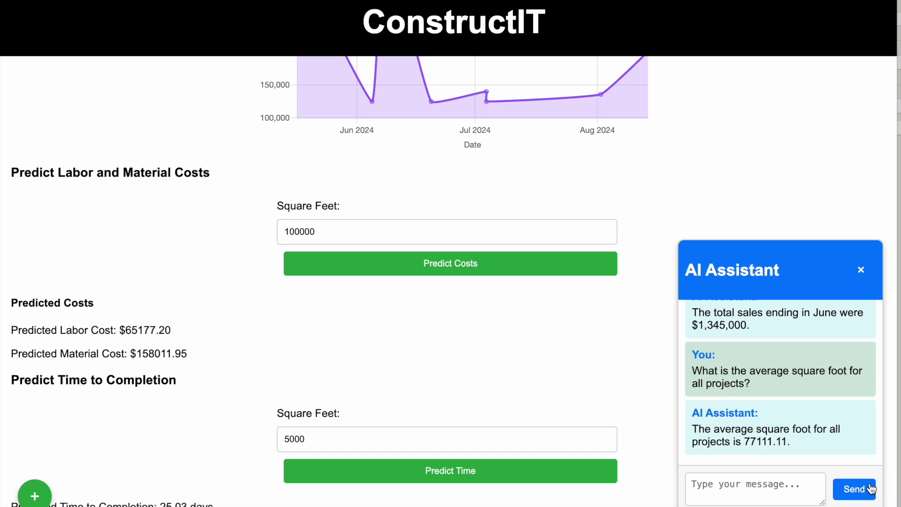
Ask the AI Assistant "What is the average cost for all projects?"
left_click(801, 489)
type("What is teh")
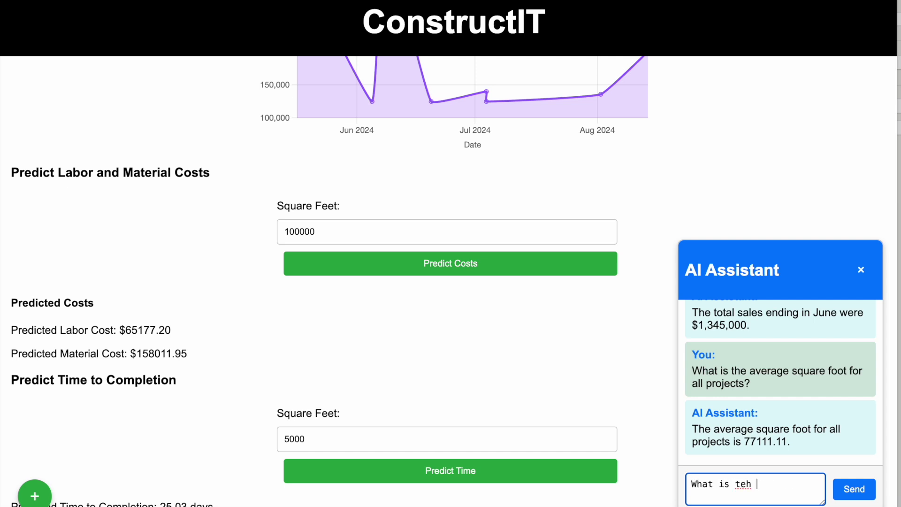
key("BackSpace")
key("BackSpace")
key("BackSpace")
type("he ac")
type("erage cost for all projects?")
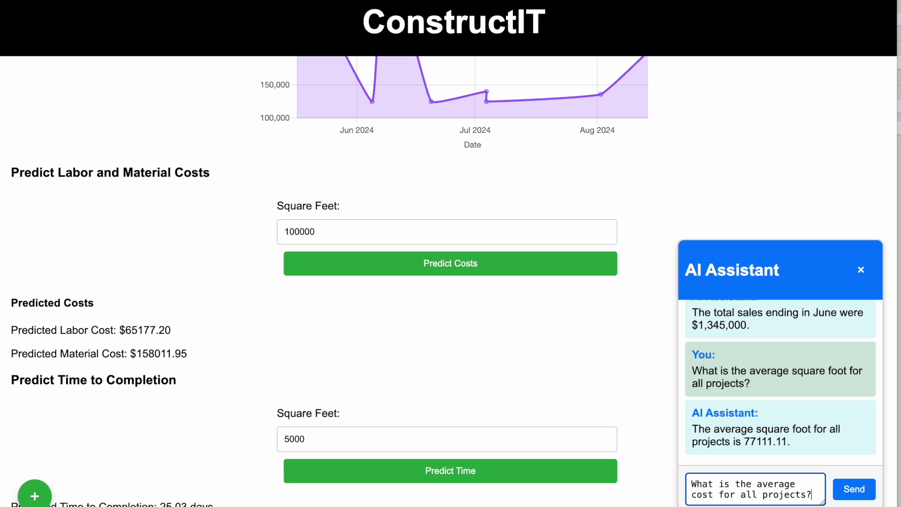
left_click(867, 488)
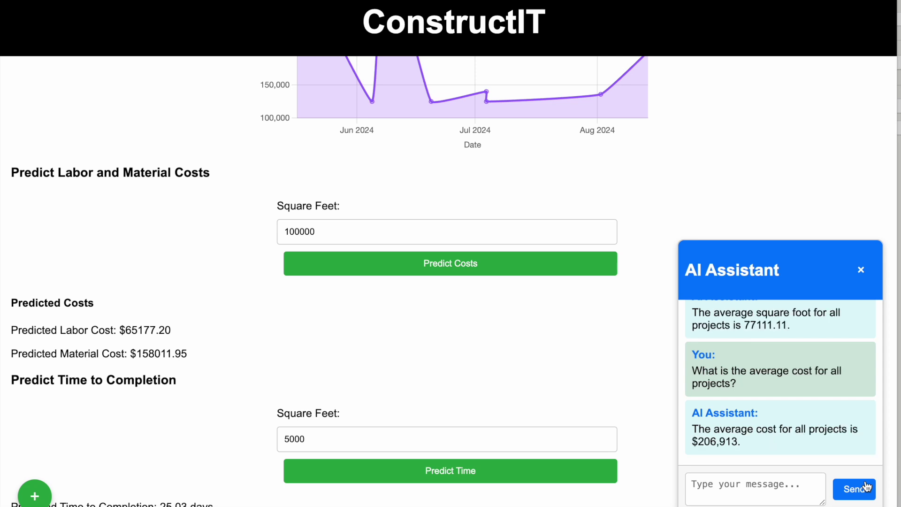
Ask the AI Assistant "Predict time to completion of a 100000 square foot project"
left_click(796, 493)
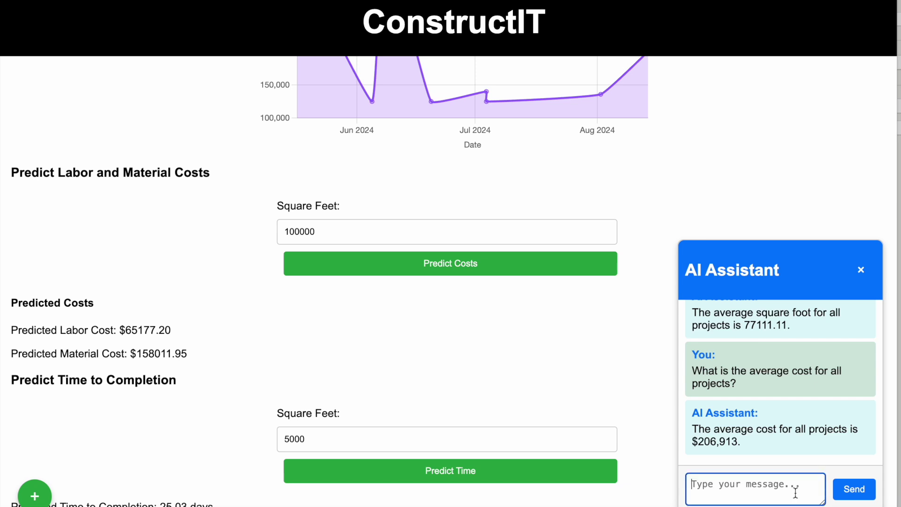
type("Predict time to completion of a 100000 squ")
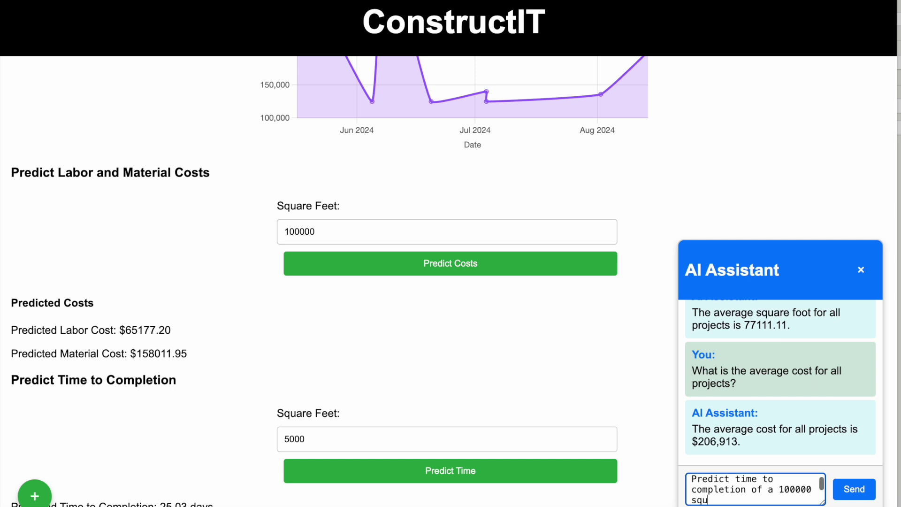
type("are foot project")
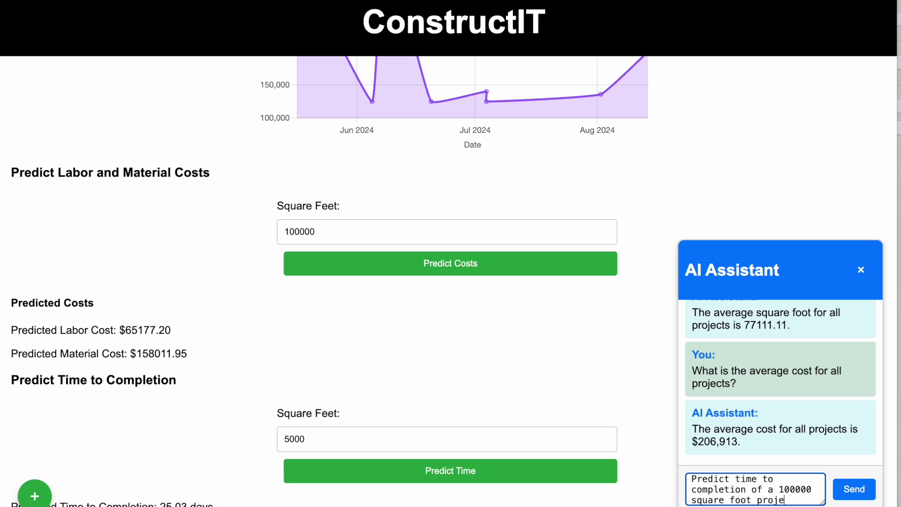
key("Return")
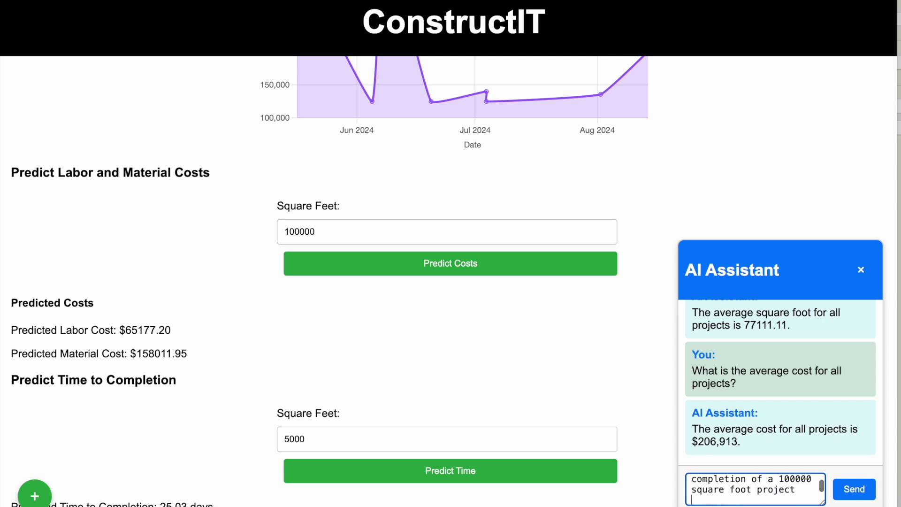
left_click(862, 501)
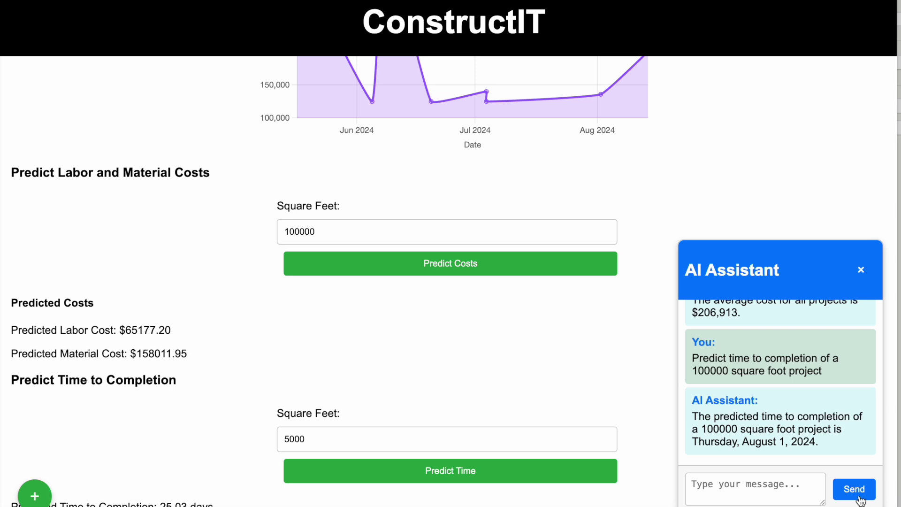
Ask the AI Assistant for "Project details for project nexus"
left_click(813, 488)
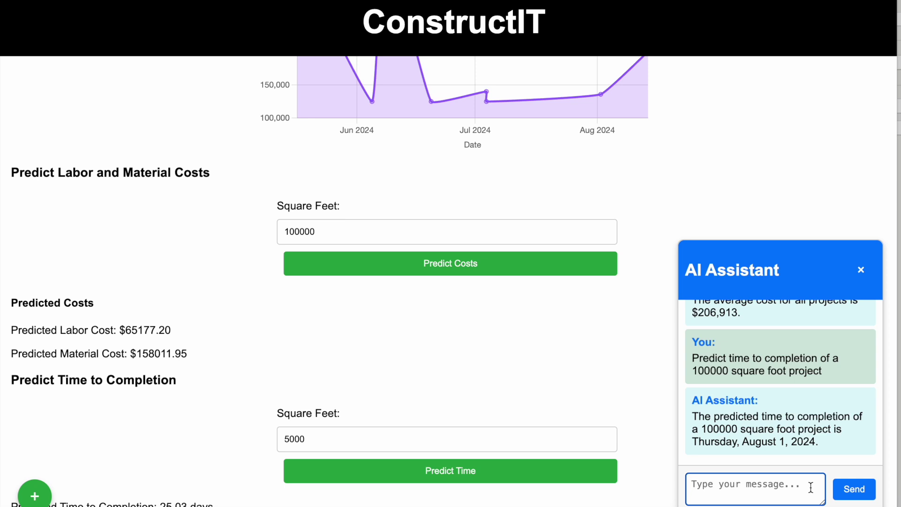
type("Proje")
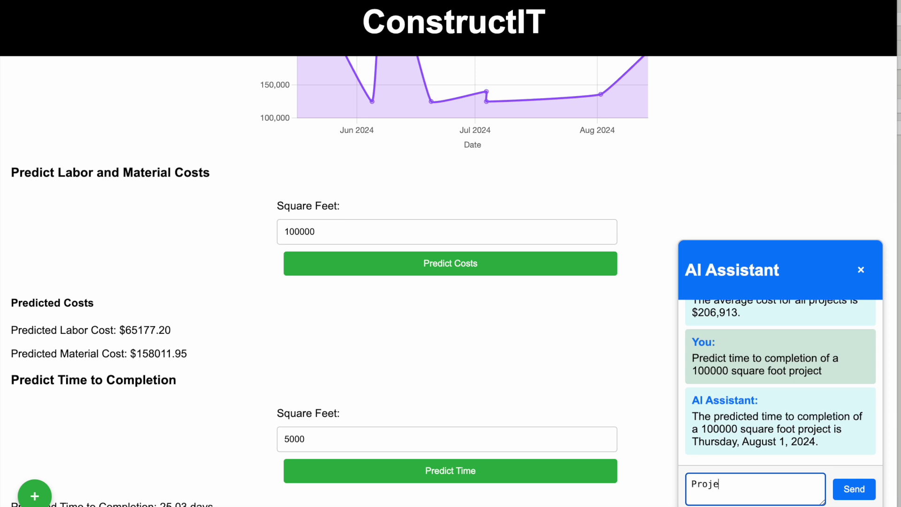
type("ct details for project ")
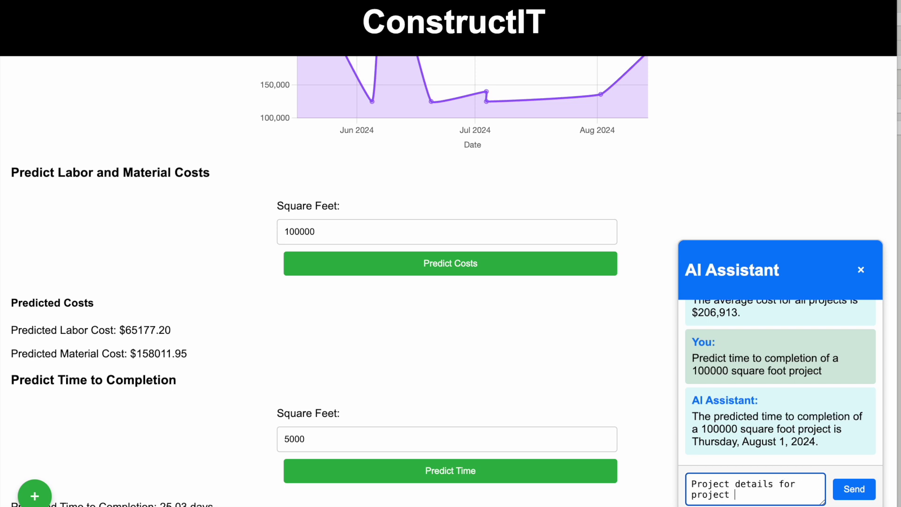
type("nexus")
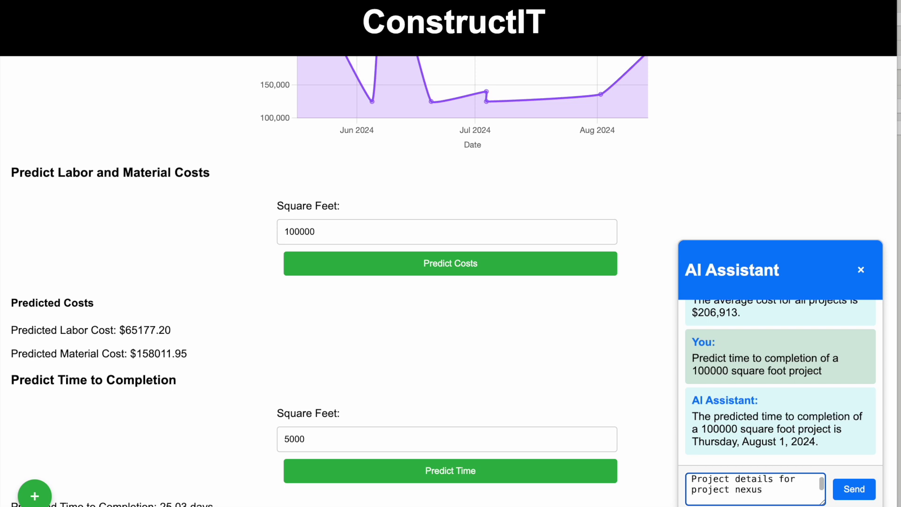
left_click(862, 495)
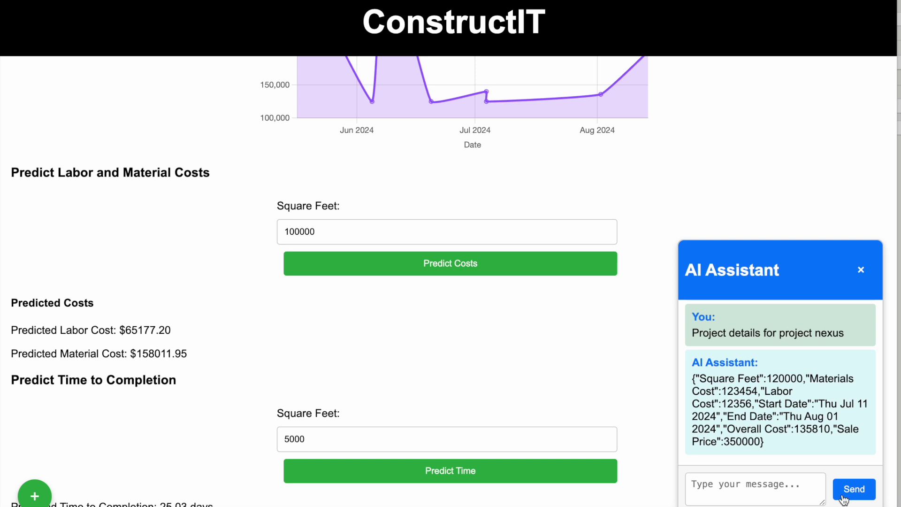
Ask the AI Assistant "How many projects are there?"
left_click(790, 491)
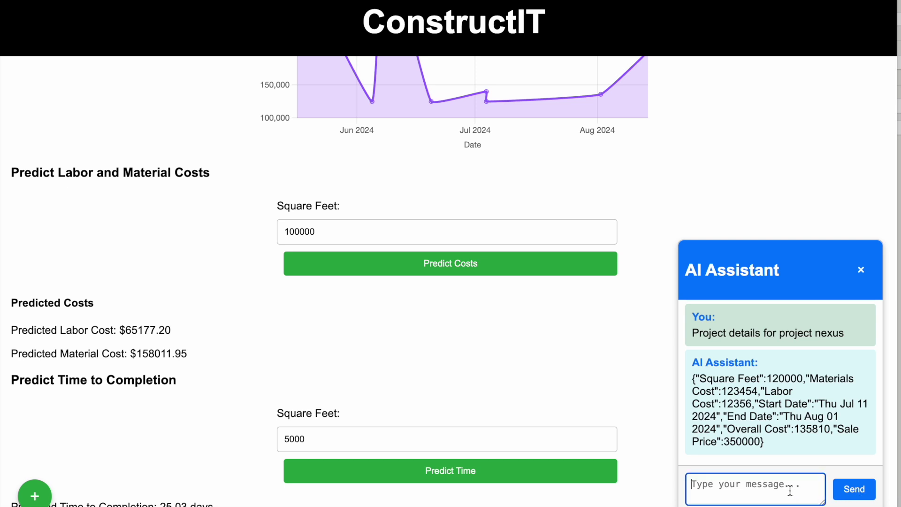
type("How many projects are ")
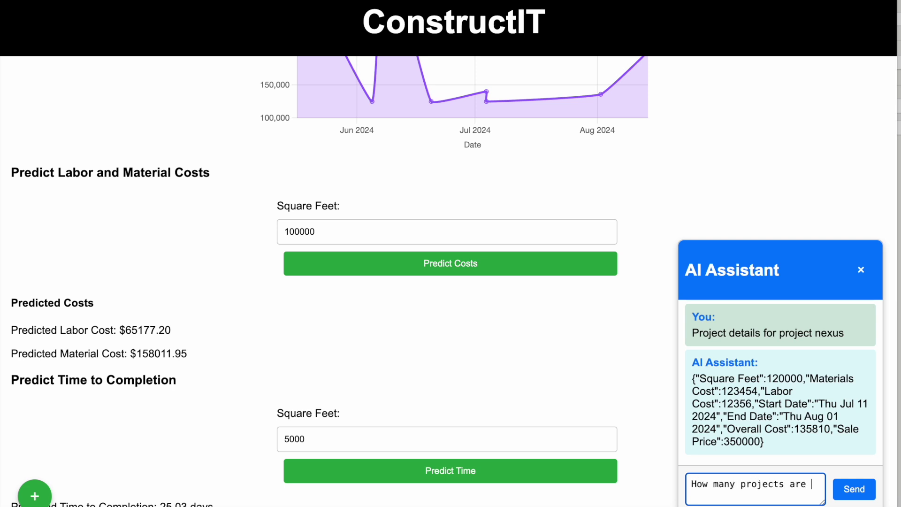
type("there?")
left_click(870, 497)
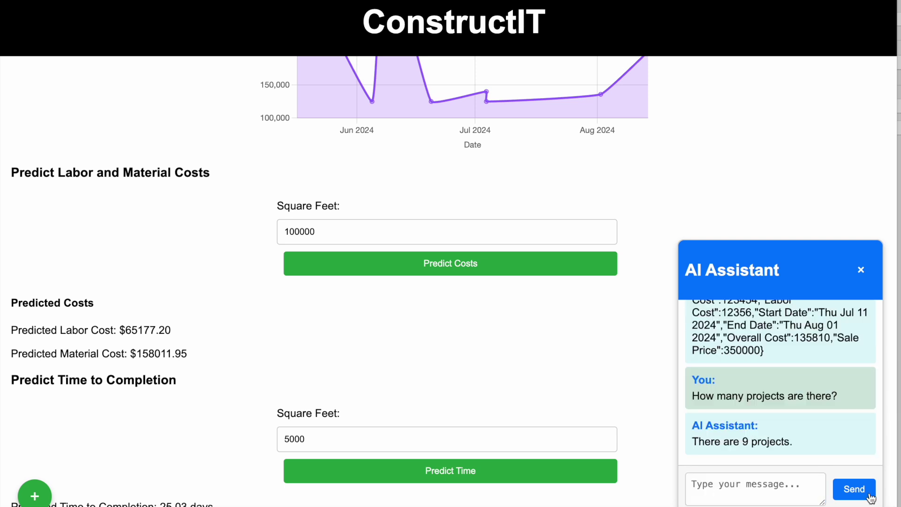
Ask the AI Assistant "What are the total costs of all projects?"
left_click(788, 484)
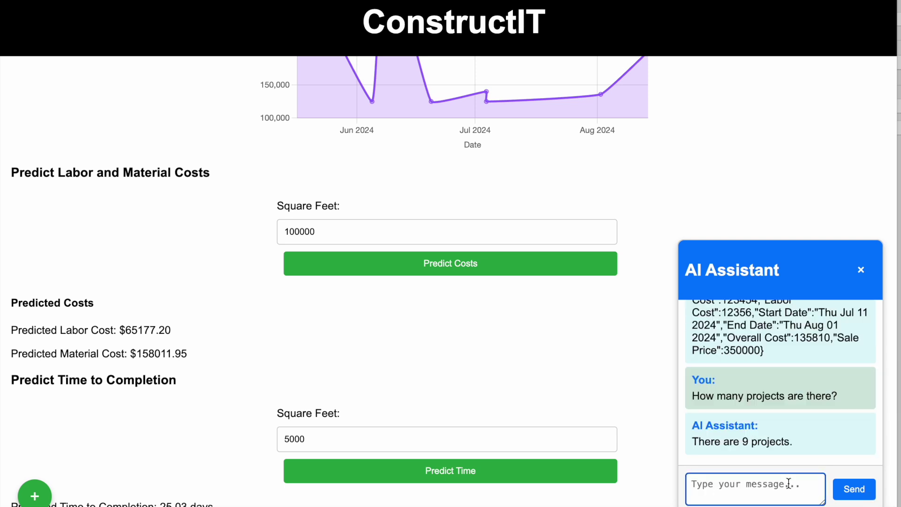
type("What are the total costs of all projects?")
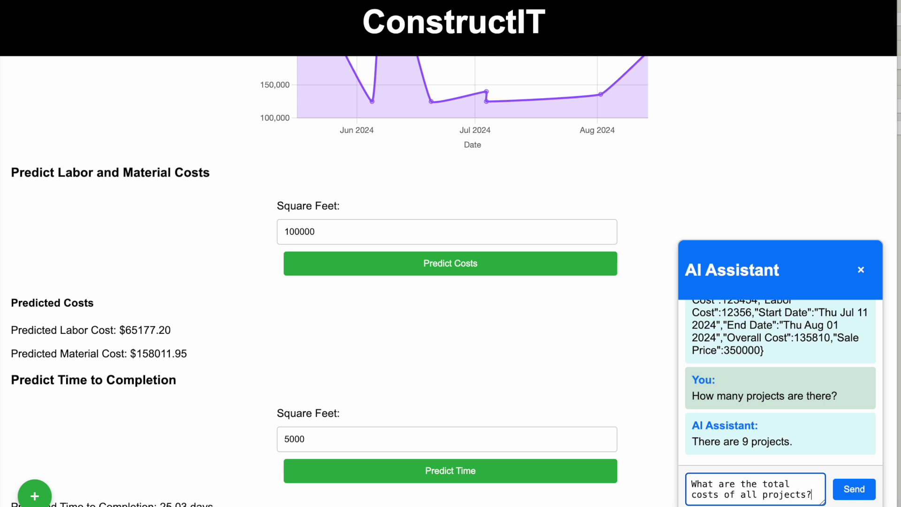
left_click(846, 497)
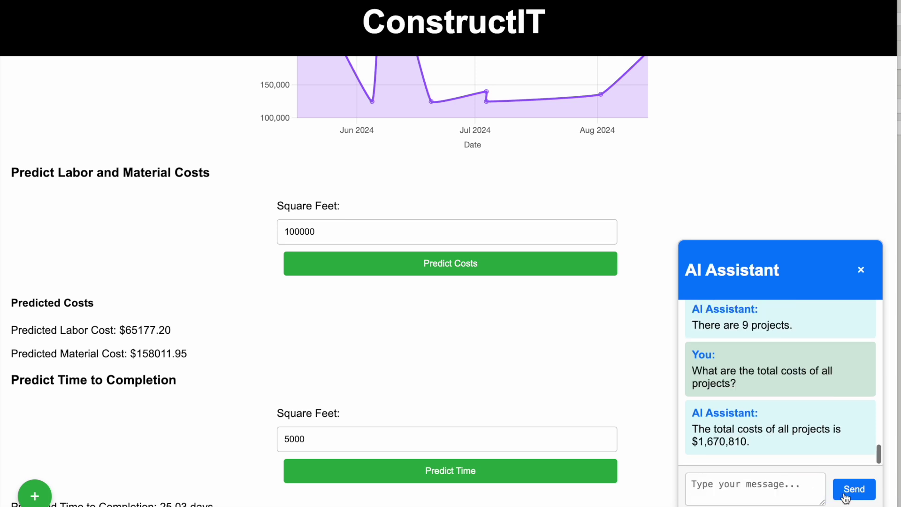
Ask the AI Assistant "What are the total sales of all projects?"
left_click(786, 490)
type("What are the total sales of all projects?")
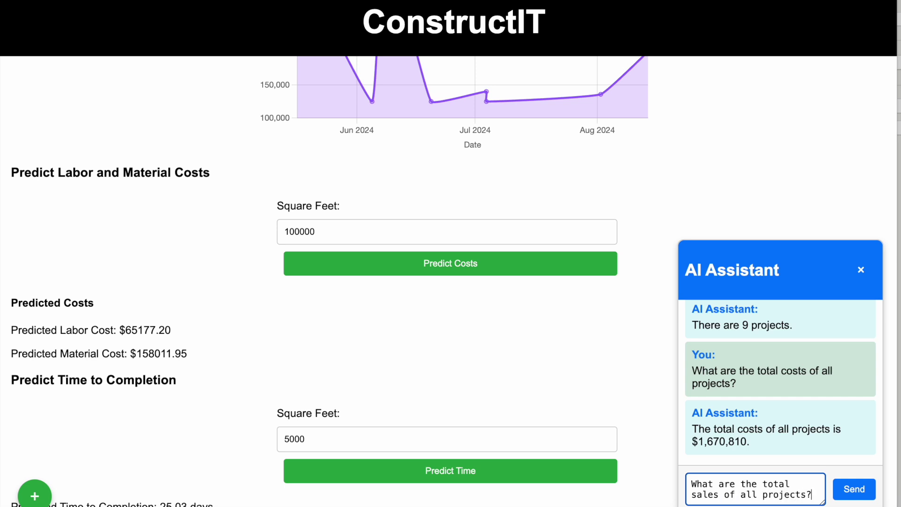
left_click(868, 494)
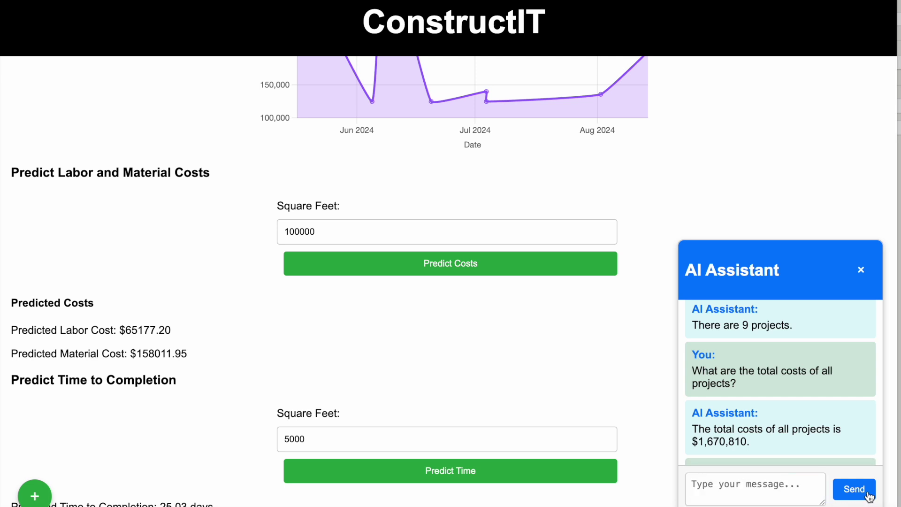